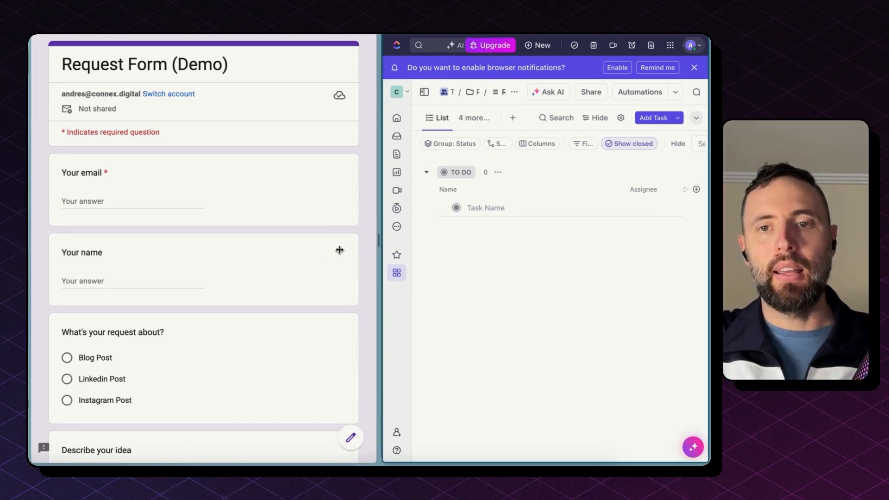
# Step: Enter the requester's email and name in the Request Form (Demo)
pyautogui.click(155, 198)
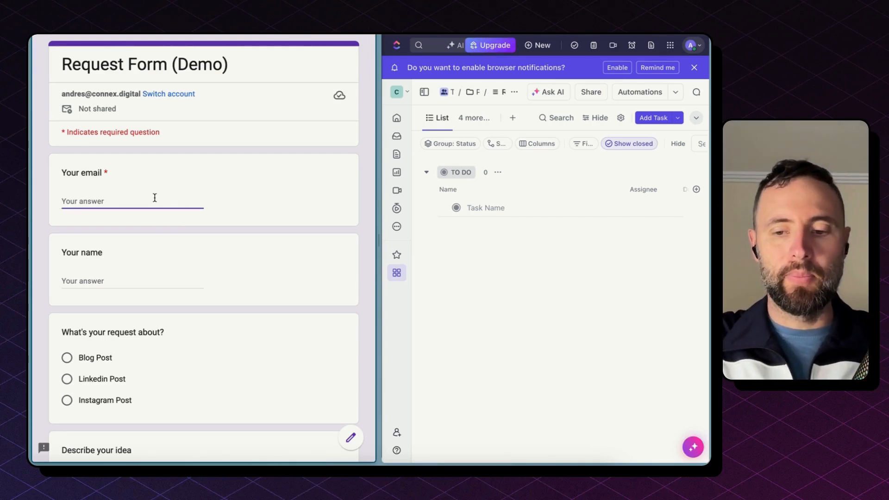
pyautogui.click(135, 275)
pyautogui.write('Andrés')
pyautogui.scroll(-3, 96, 249)
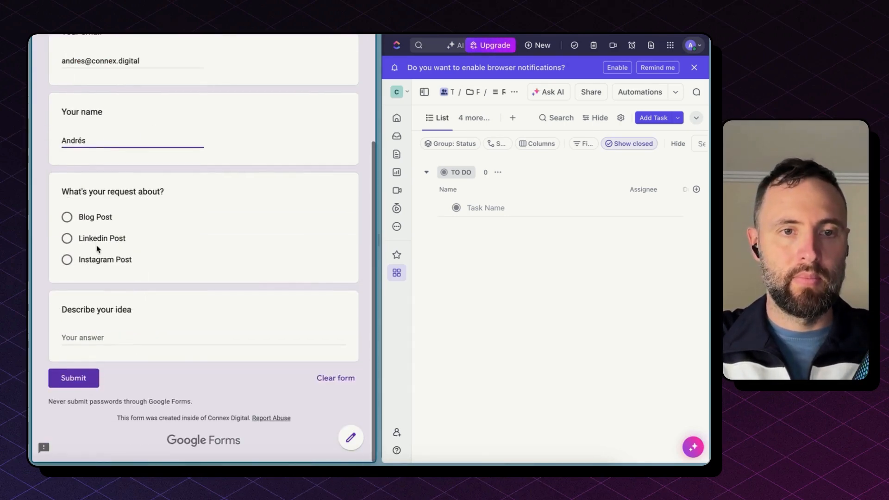
# Step: Choose Blog Post, describe the idea 'Post about how easy it is to automate things with no code tools', and submit
pyautogui.click(67, 217)
pyautogui.click(139, 356)
pyautogui.write('Post about')
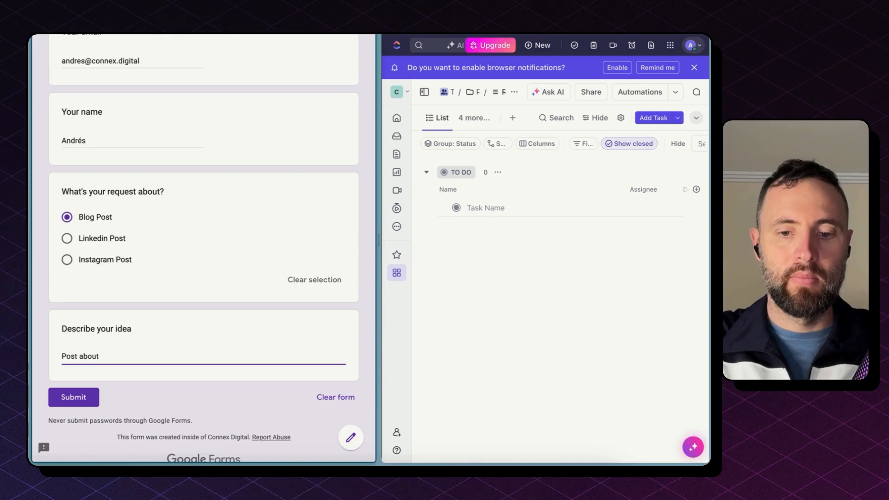
pyautogui.write(' how easy it is to automate thing')
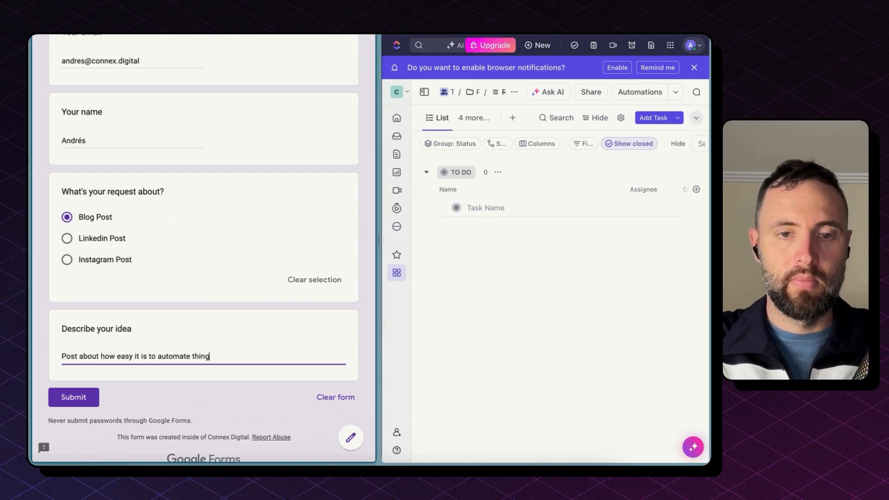
pyautogui.write('s with no code tools')
pyautogui.click(85, 399)
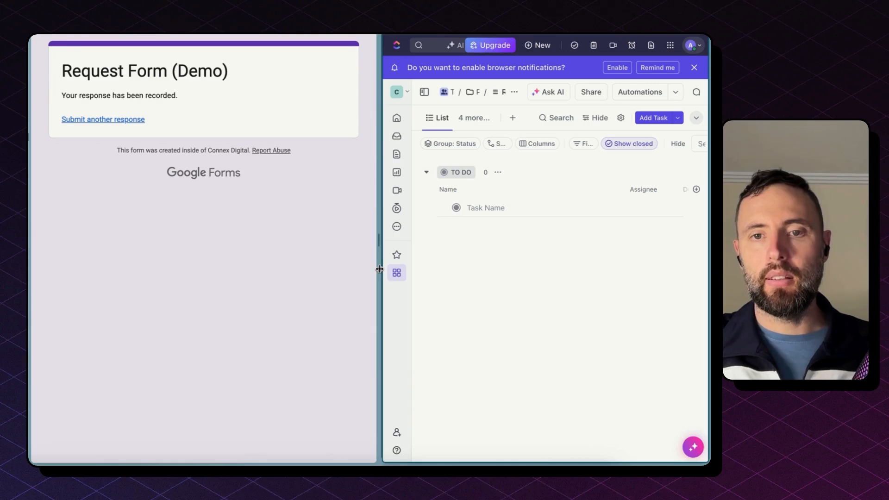
pyautogui.moveTo(379, 269); pyautogui.dragTo(321, 268)
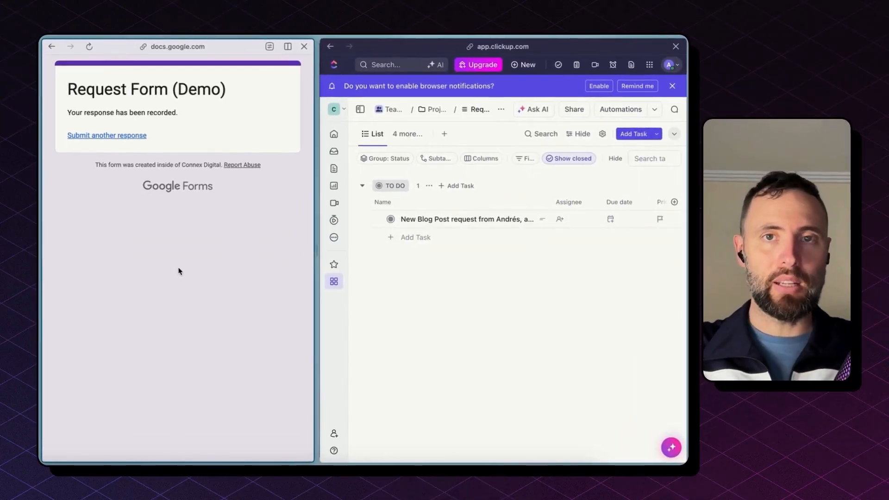
# Step: Go to zapier.com in a new browser tab
pyautogui.press('super+t')
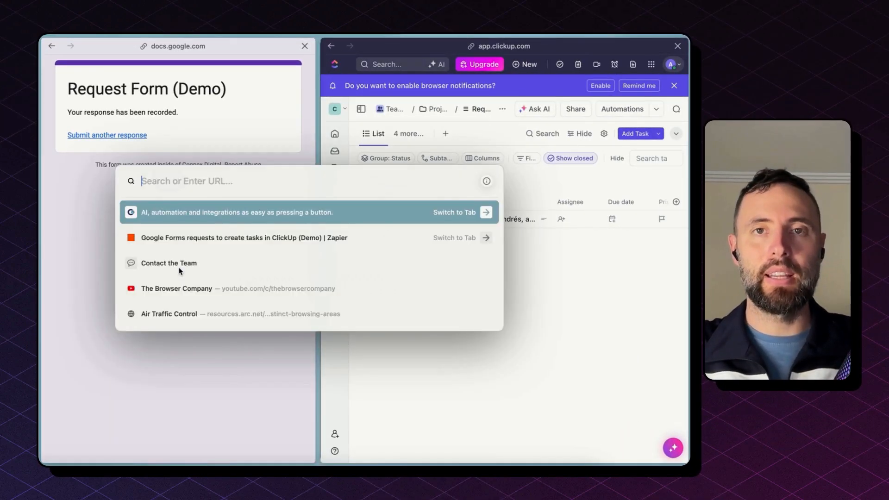
pyautogui.write('zapier')
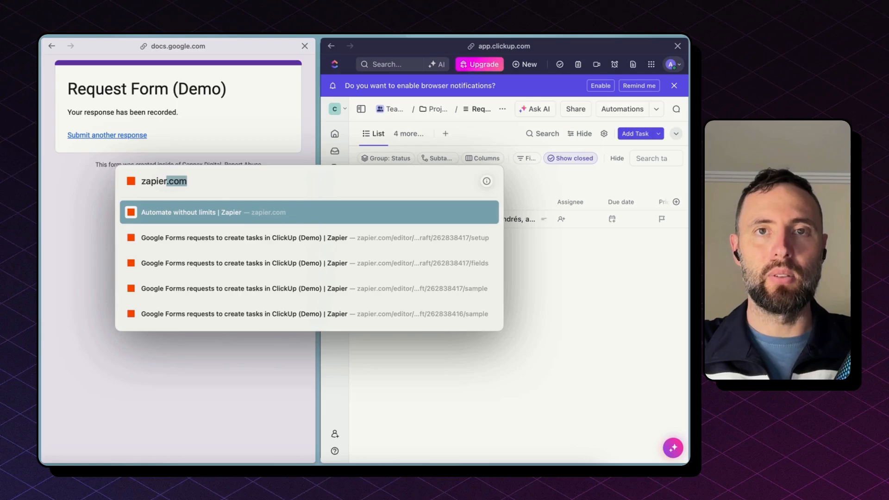
pyautogui.press('Return')
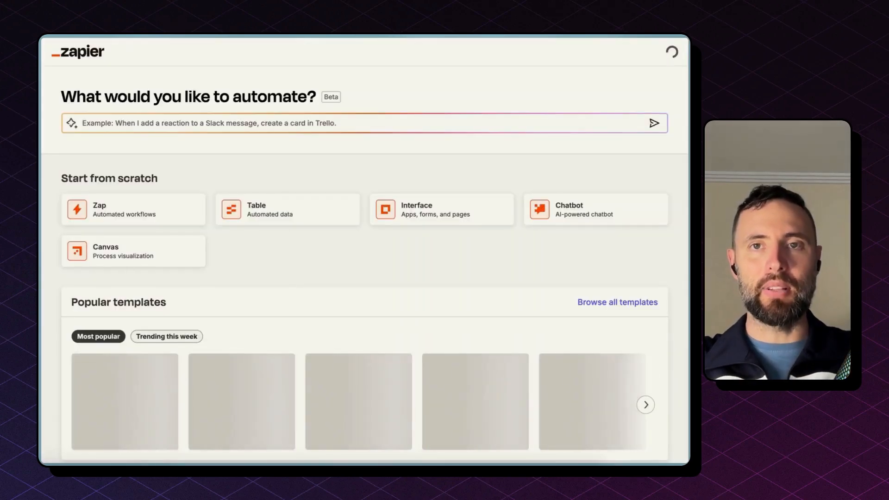
# Step: Create a new Zap from the Create menu and bring its Trigger and Action steps into view
pyautogui.moveTo(66, 108)
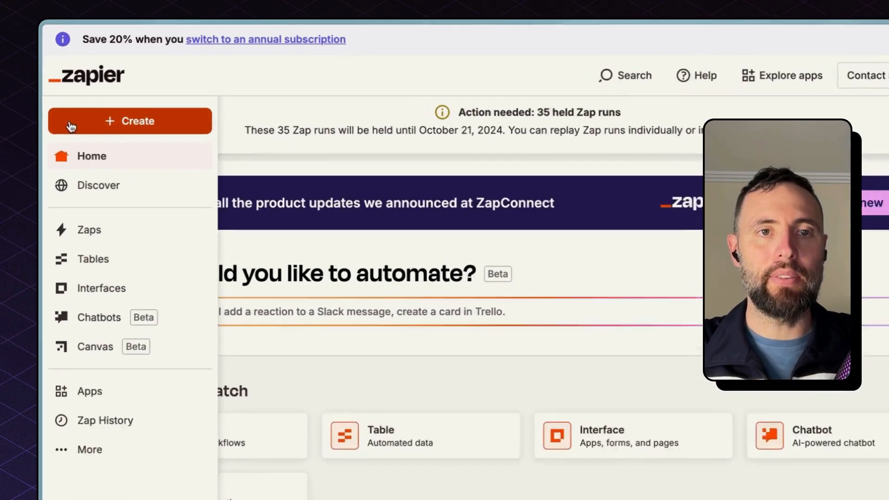
pyautogui.click(101, 105)
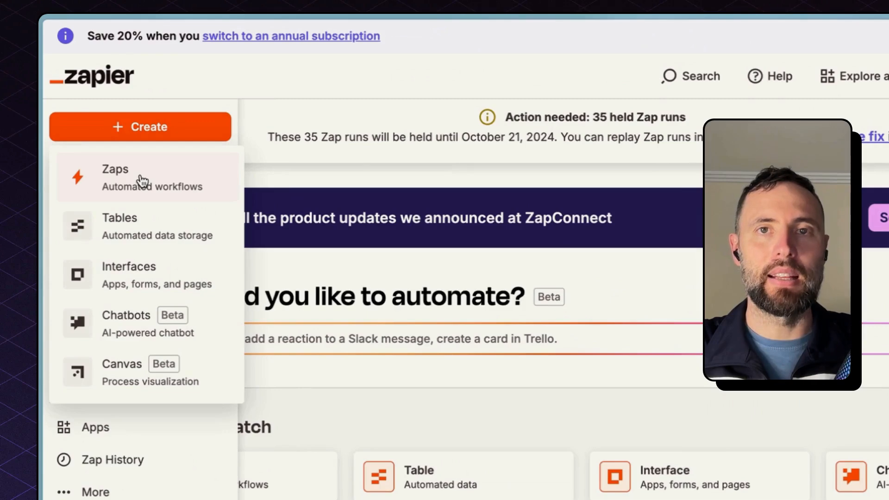
pyautogui.click(143, 180)
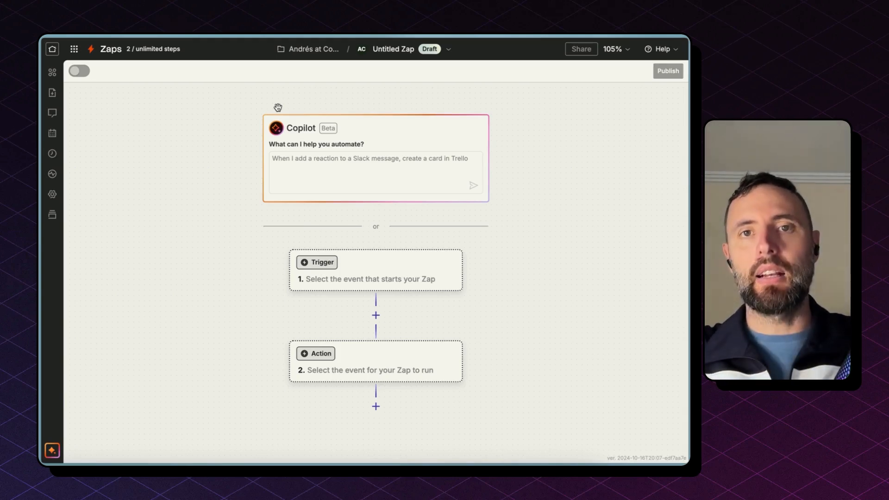
pyautogui.moveTo(190, 310); pyautogui.dragTo(184, 166)
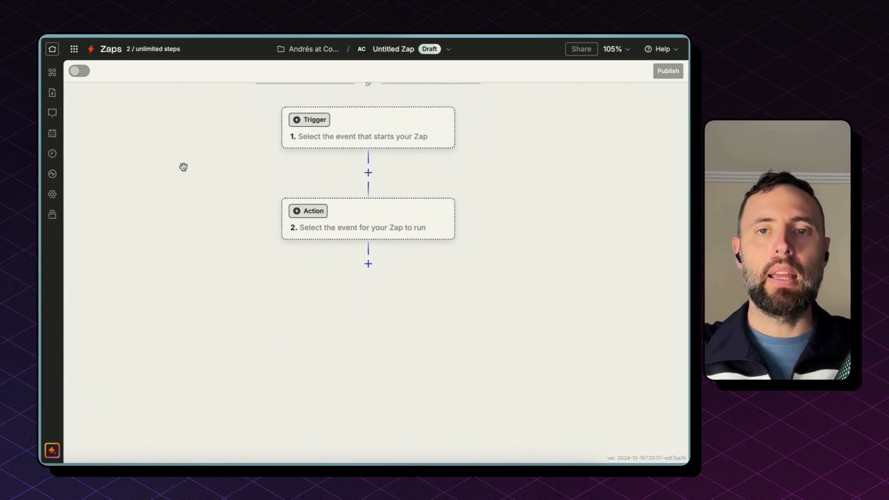
# Step: Set the trigger to Google Forms' New Form Response event using the demo Google Forms account
pyautogui.click(331, 133)
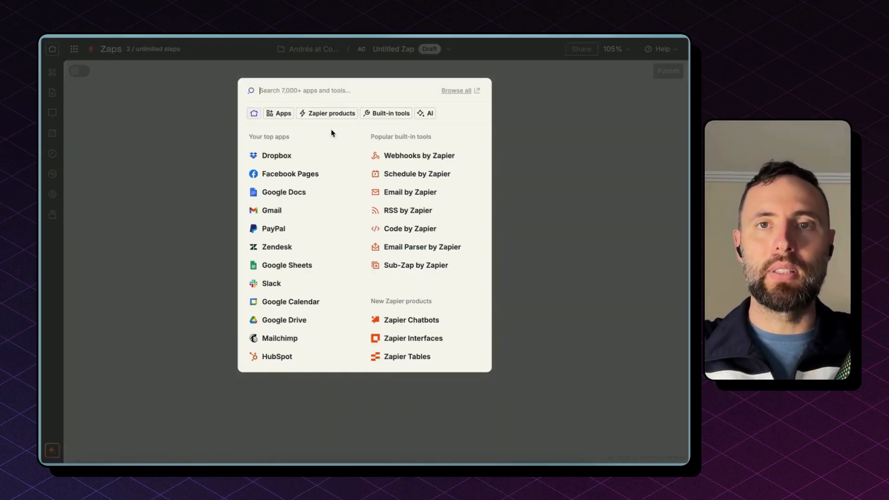
pyautogui.write('google')
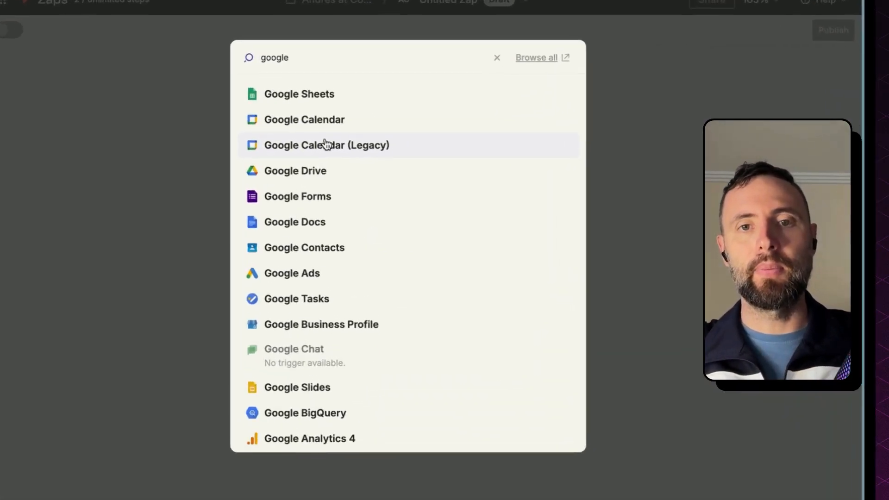
pyautogui.write(' for')
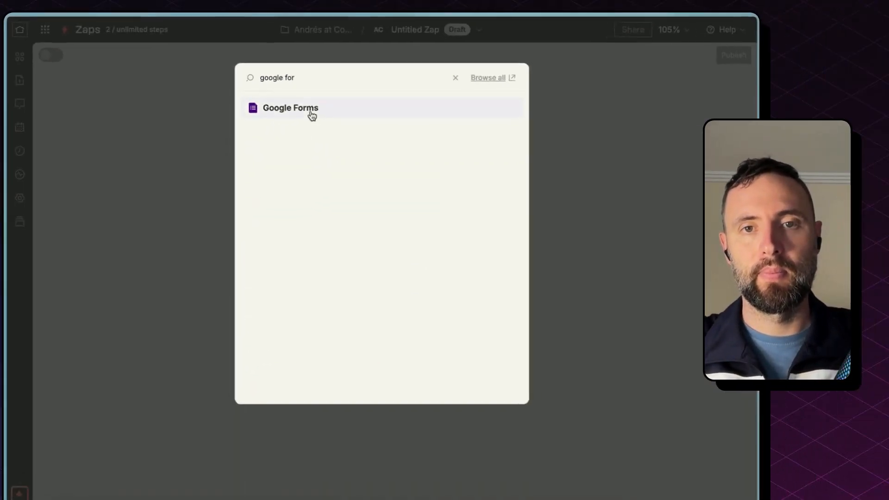
pyautogui.click(324, 93)
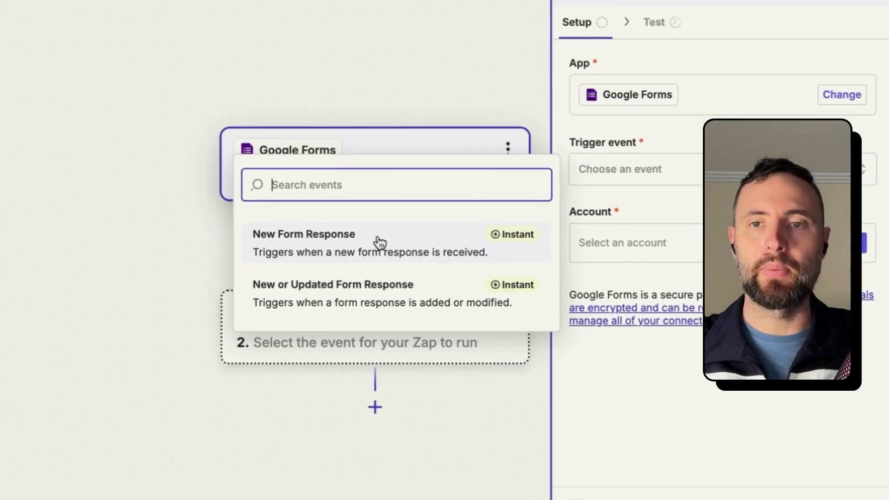
pyautogui.click(379, 254)
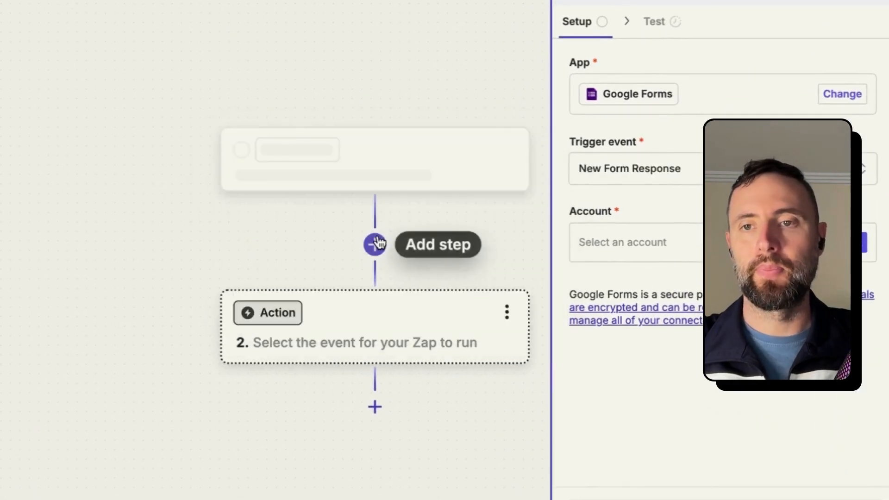
pyautogui.click(718, 251)
pyautogui.click(407, 290)
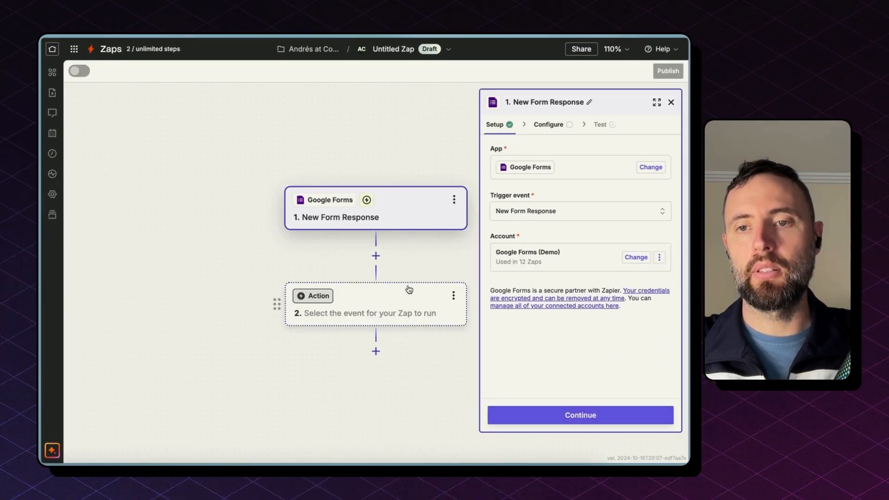
# Step: Configure the trigger to watch the Request Form (Demo) form
pyautogui.click(580, 415)
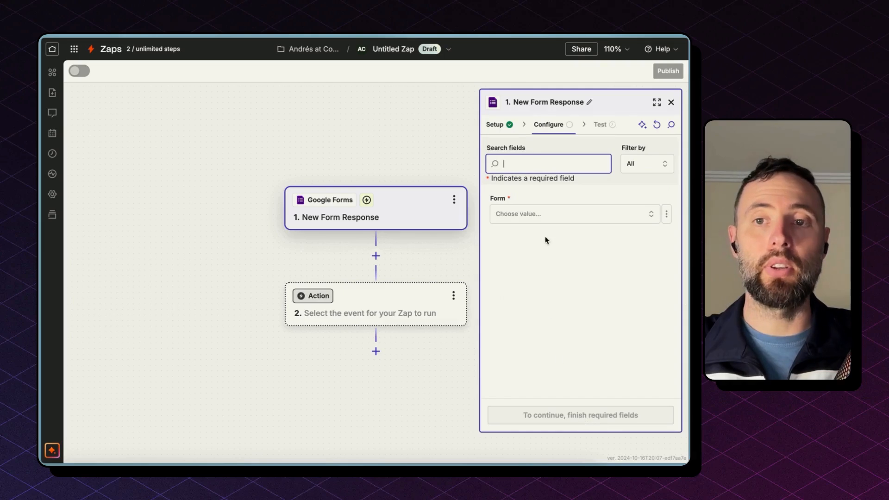
pyautogui.click(549, 225)
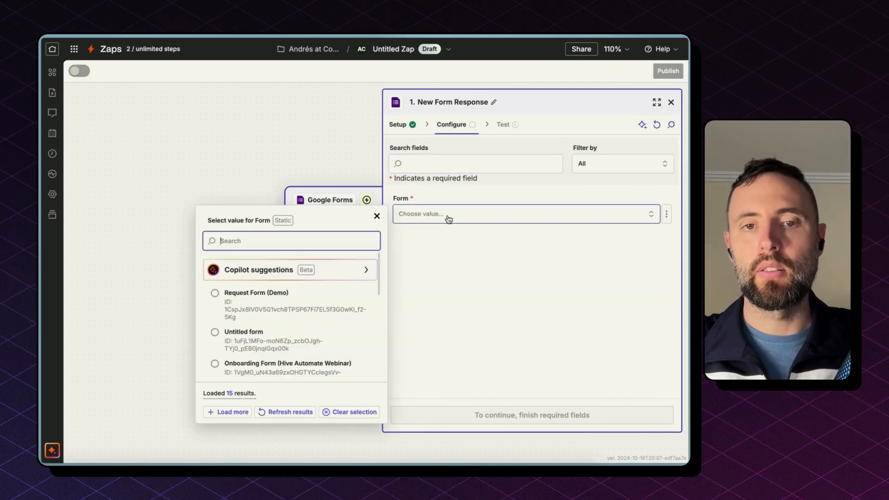
pyautogui.click(284, 301)
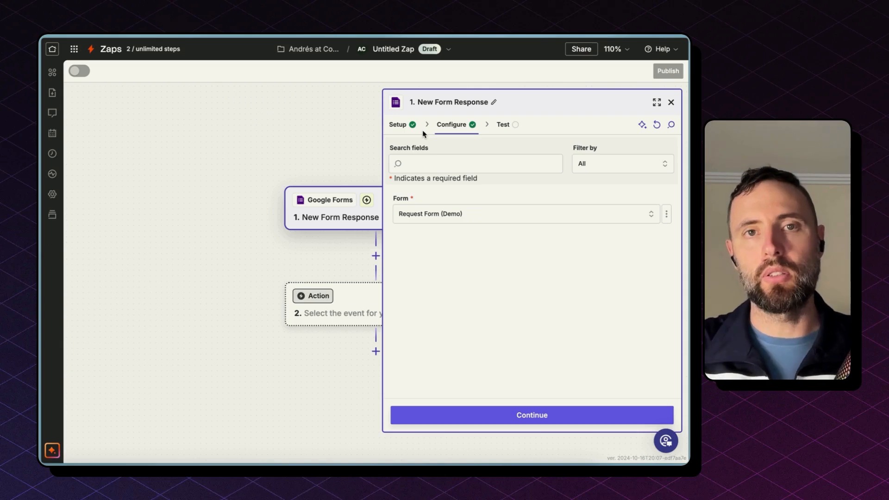
# Step: Test the trigger and pull Form Response B from recent responses
pyautogui.click(499, 414)
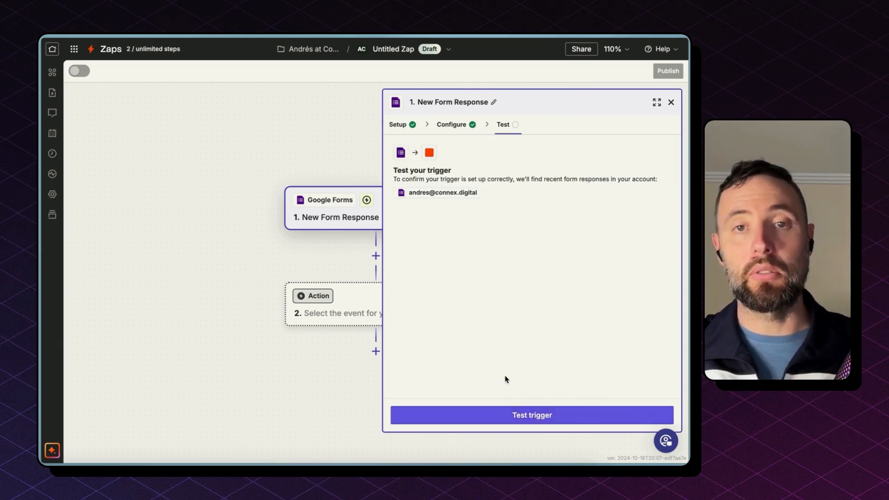
pyautogui.click(504, 420)
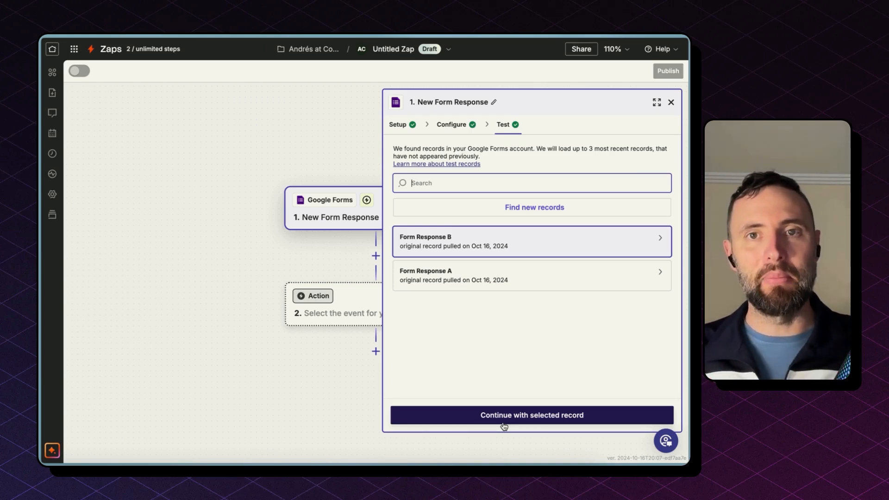
pyautogui.click(480, 249)
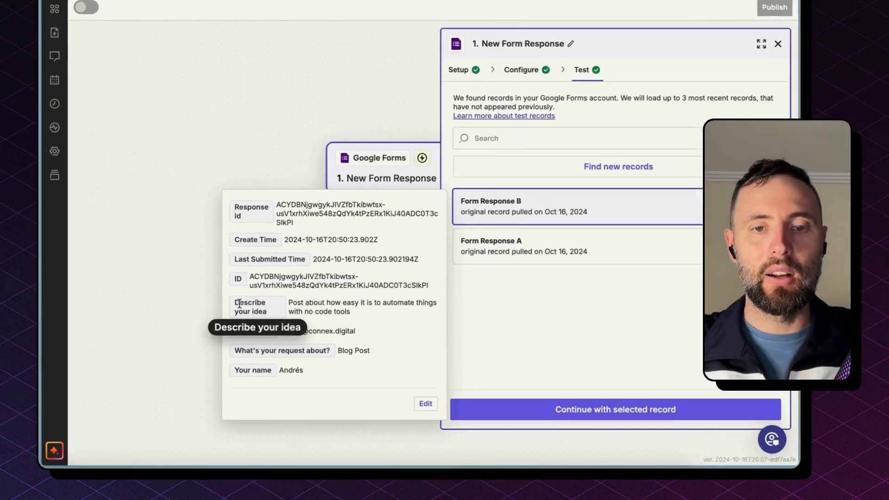
# Step: Inspect Form Response B's answer fields and continue with it as the selected record
pyautogui.moveTo(211, 325); pyautogui.dragTo(265, 381)
pyautogui.click(378, 337)
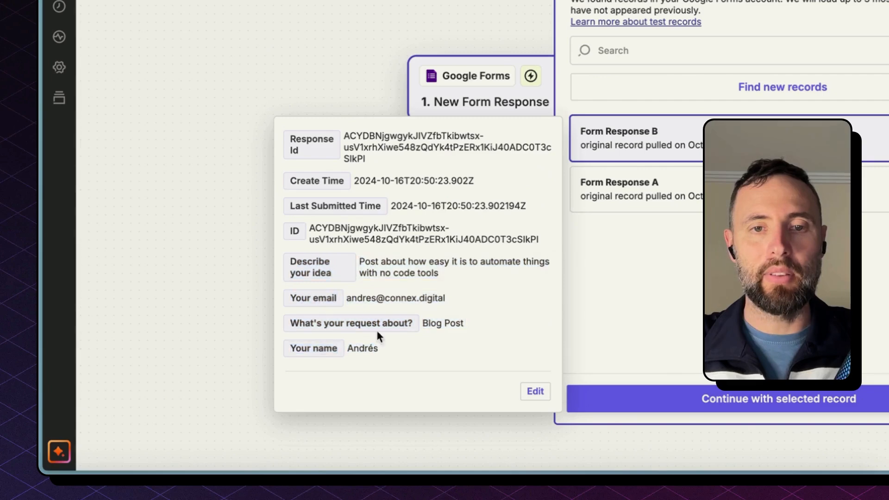
pyautogui.doubleClick(407, 236)
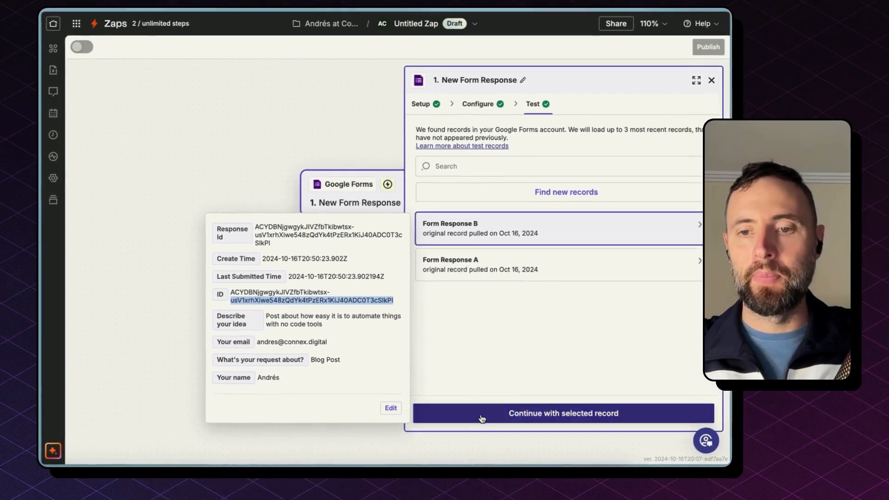
pyautogui.click(458, 417)
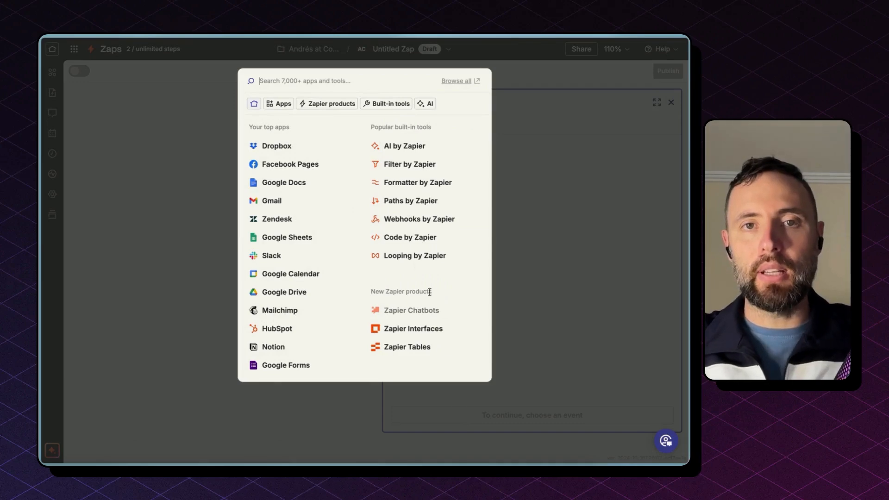
# Step: Set the action to ClickUp's Create Task event with the connected ClickUp account
pyautogui.write('click')
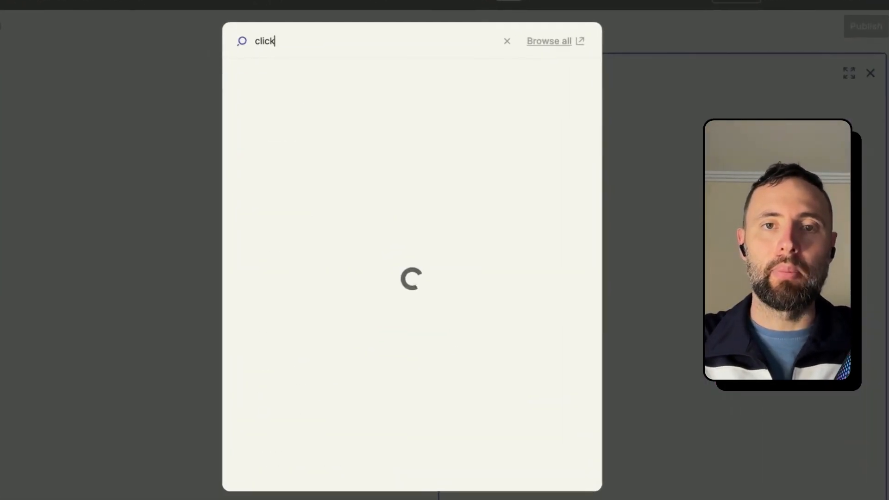
pyautogui.click(292, 83)
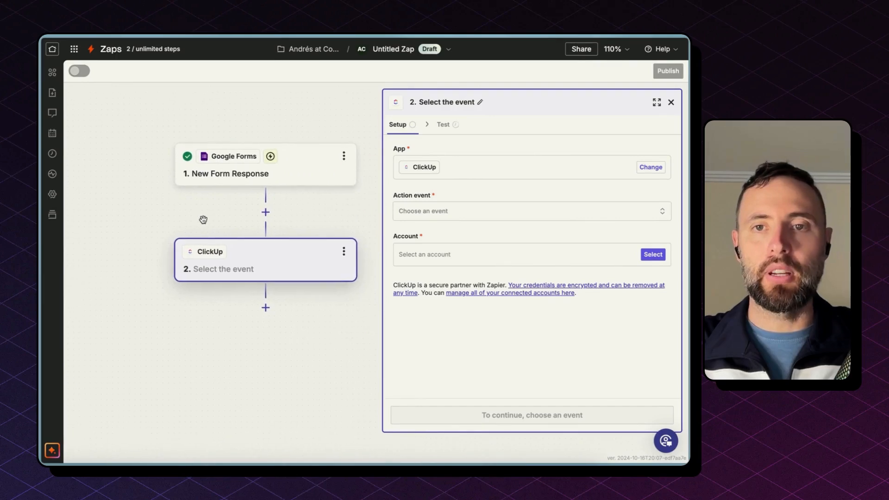
pyautogui.click(442, 215)
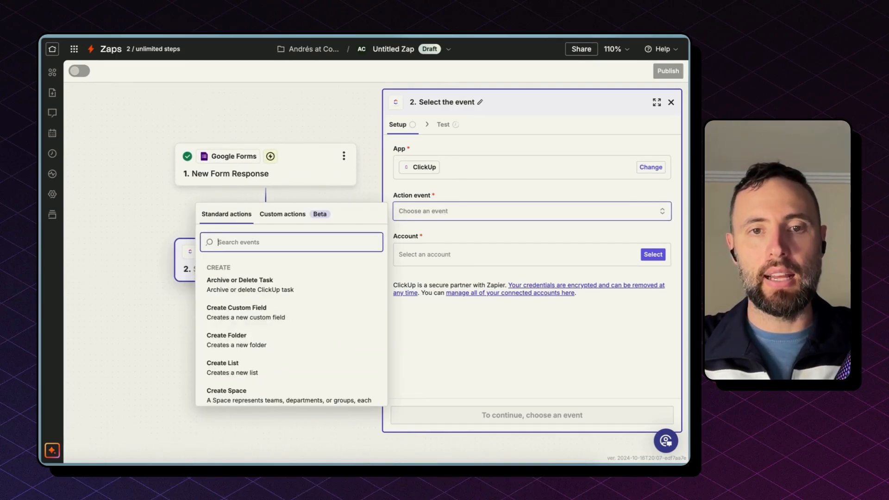
pyautogui.write('task')
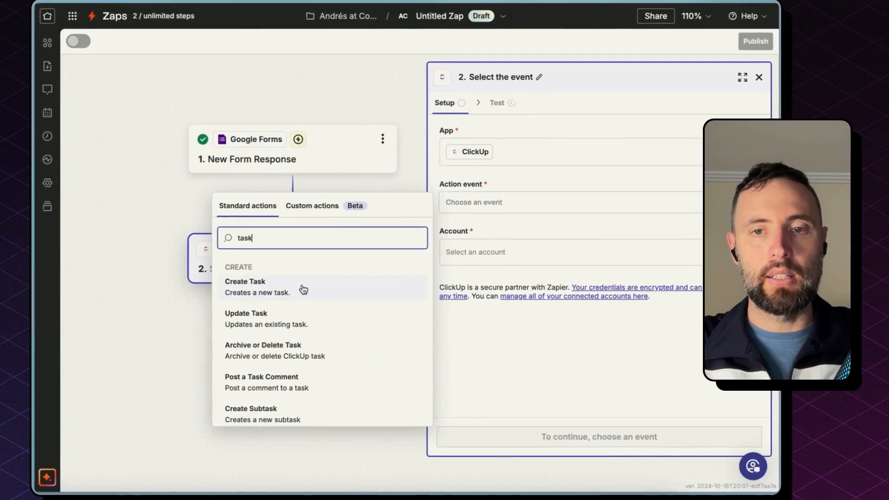
pyautogui.click(260, 283)
pyautogui.click(444, 256)
pyautogui.click(328, 285)
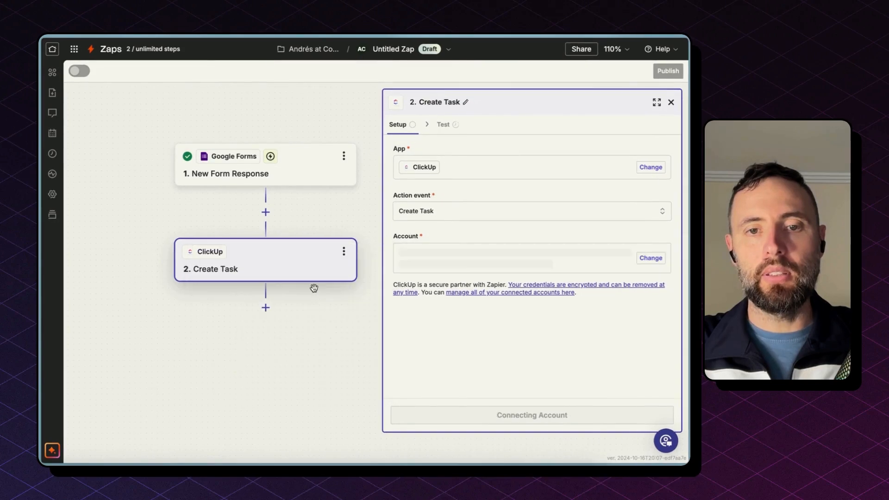
pyautogui.click(514, 427)
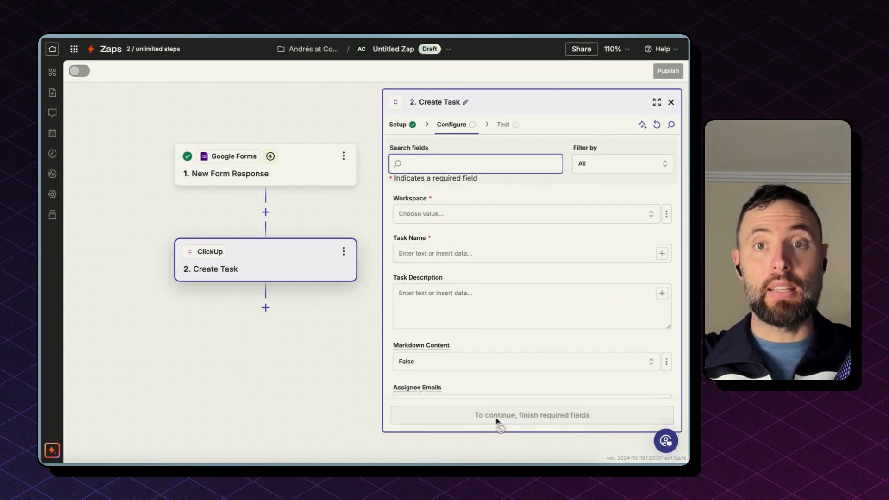
# Step: Target the Connex workspace, Team Space, Projects folder and Requests list for the new task
pyautogui.click(492, 215)
pyautogui.click(341, 248)
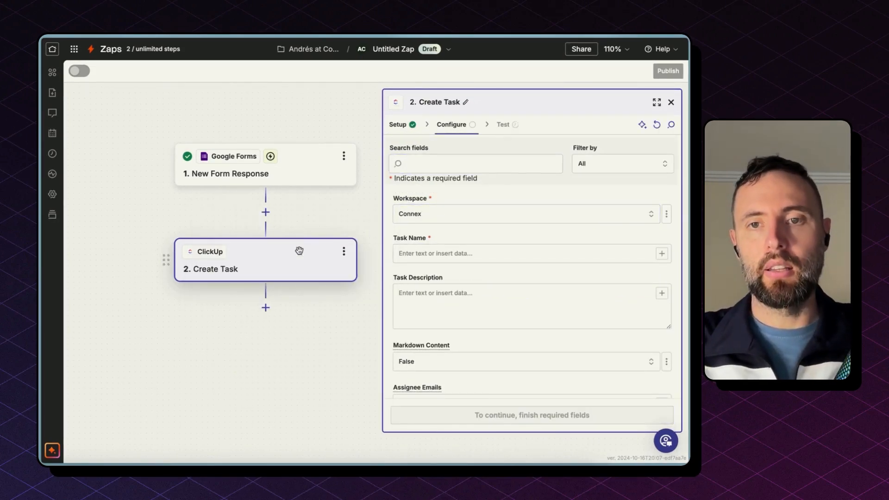
pyautogui.click(425, 255)
pyautogui.click(241, 280)
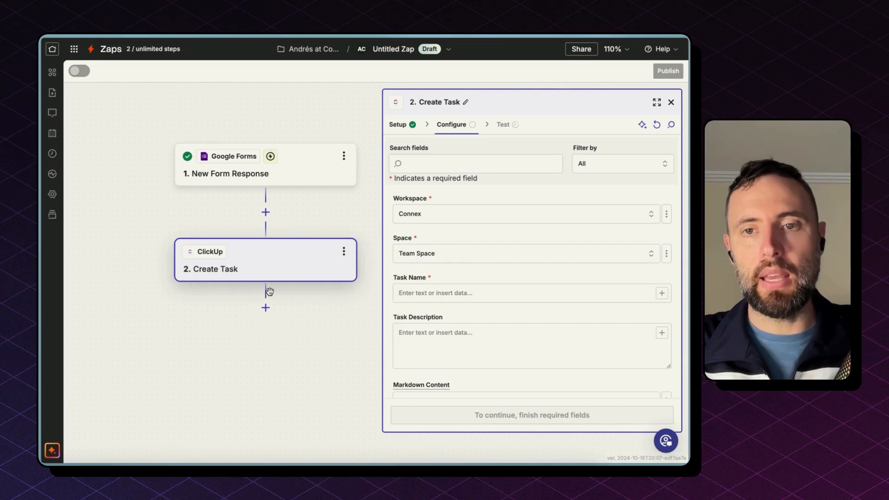
pyautogui.click(440, 295)
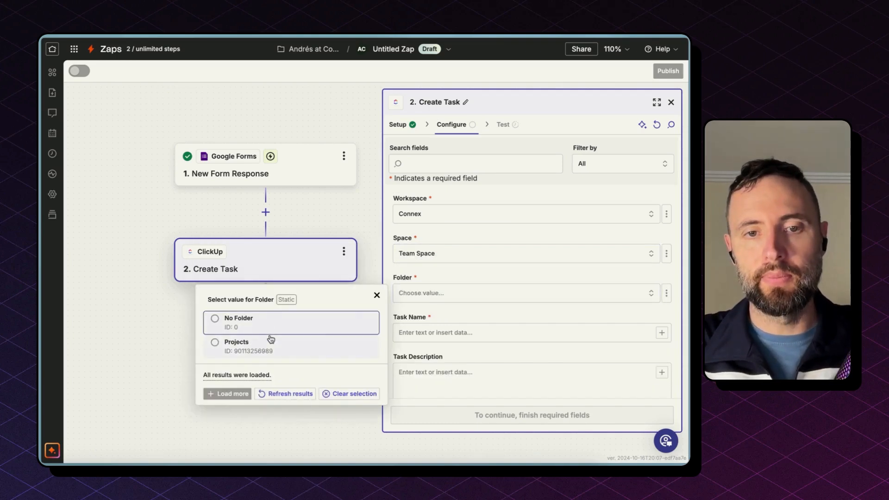
pyautogui.click(272, 341)
pyautogui.click(436, 334)
pyautogui.click(306, 368)
pyautogui.scroll(-4, 447, 364)
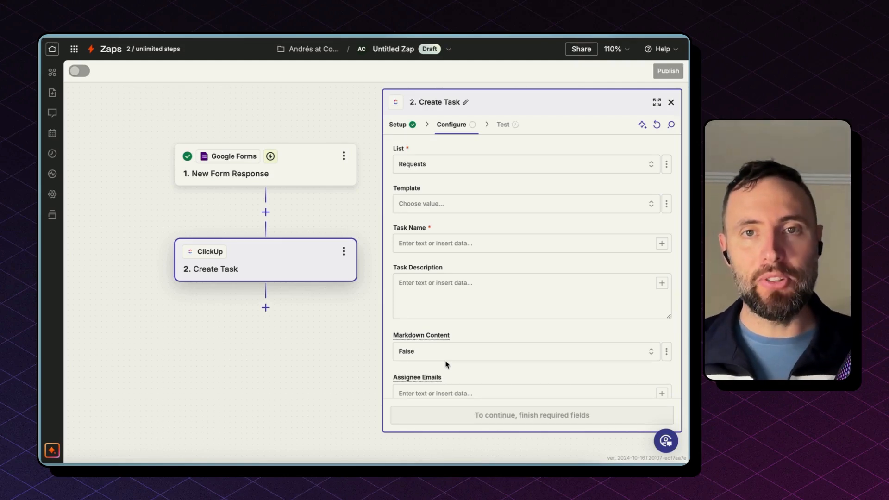
# Step: Build Task Name as 'New' + request type + 'from' + respondent's name, email from form answers
pyautogui.click(436, 248)
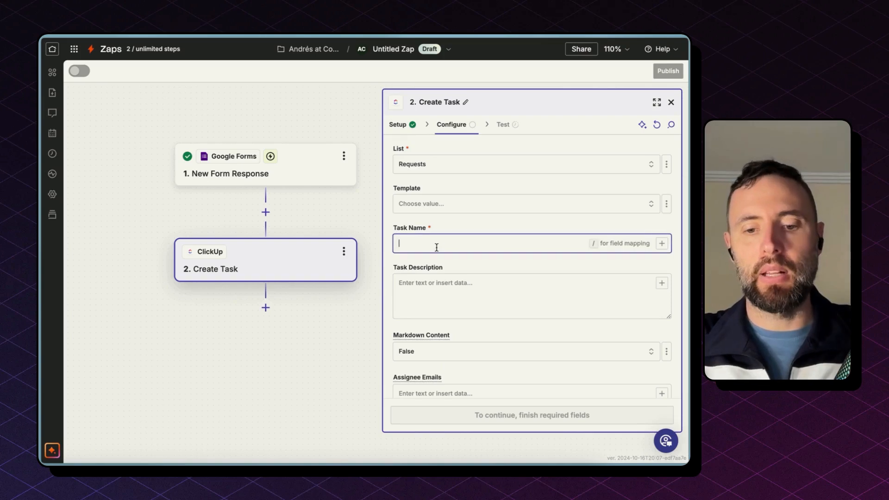
pyautogui.write('New')
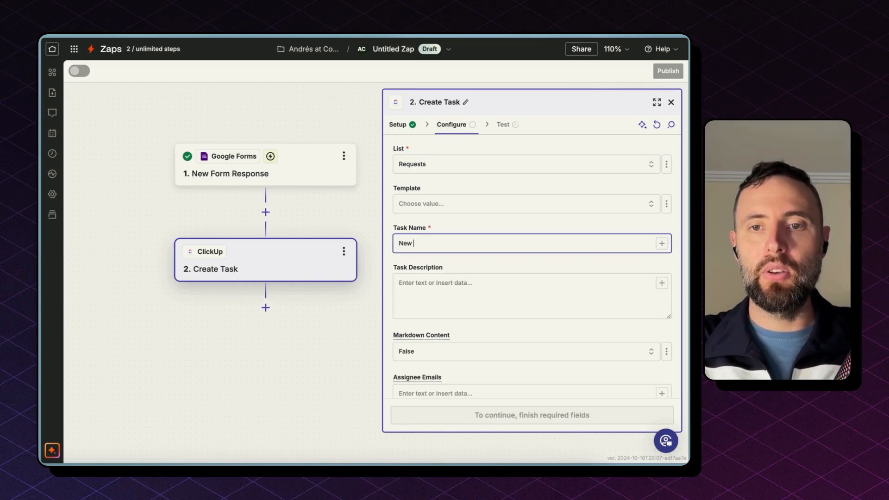
pyautogui.click(663, 244)
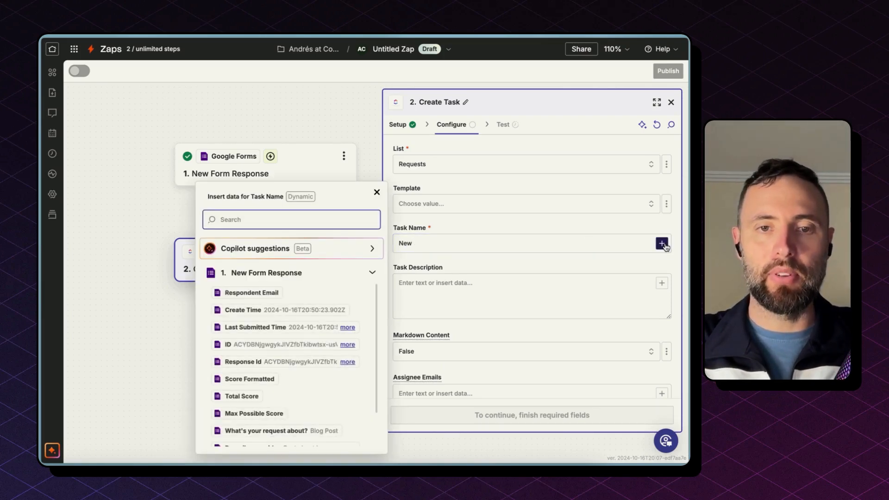
pyautogui.scroll(-2, 366, 331)
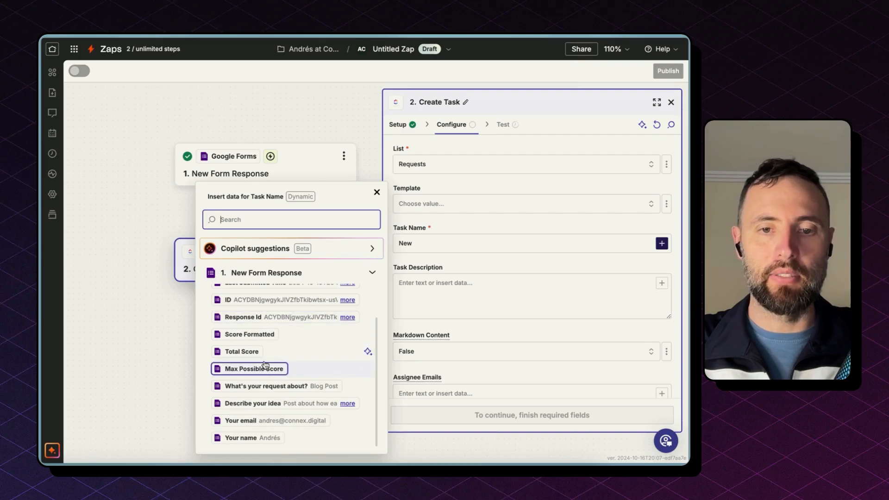
pyautogui.click(666, 244)
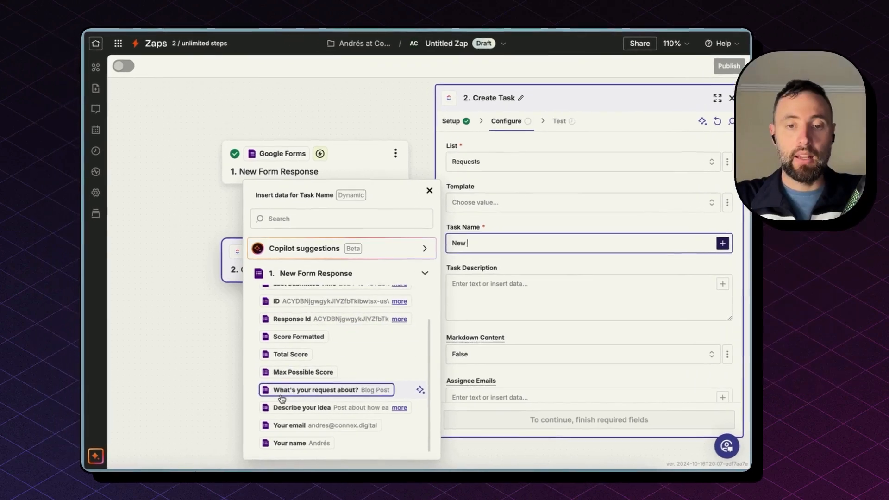
pyautogui.click(306, 397)
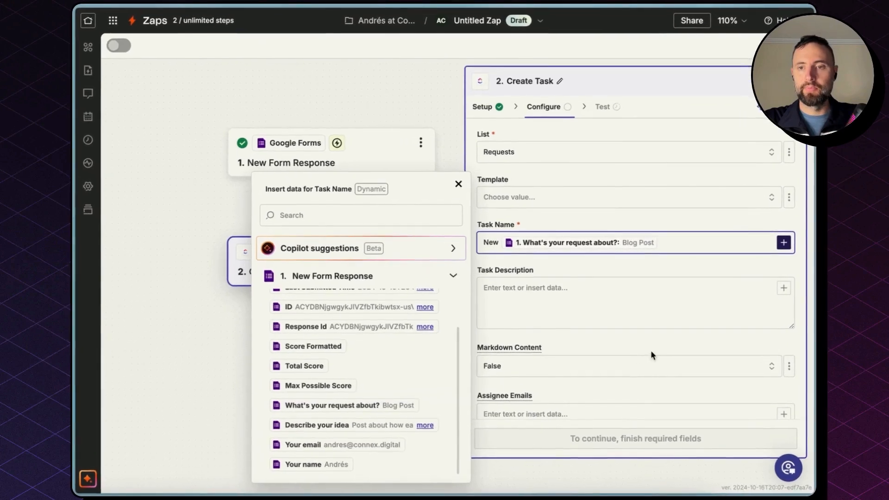
pyautogui.write('from')
pyautogui.click(298, 464)
pyautogui.write(',')
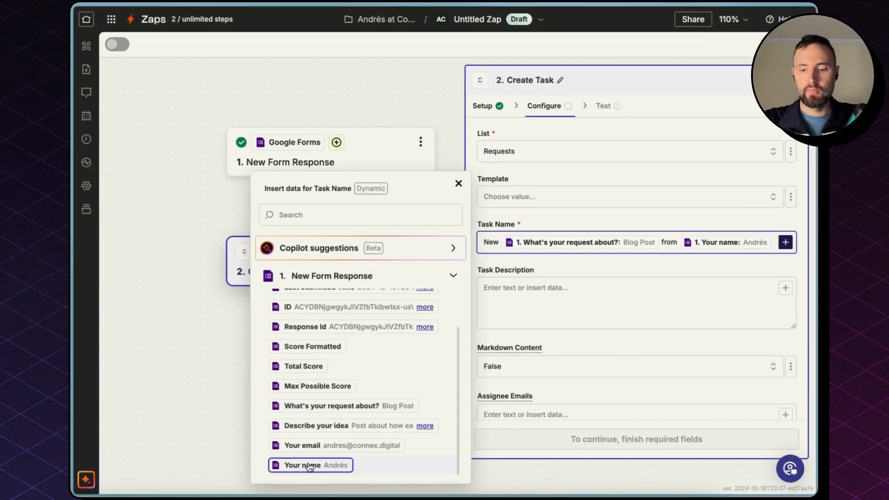
pyautogui.click(316, 444)
pyautogui.click(688, 301)
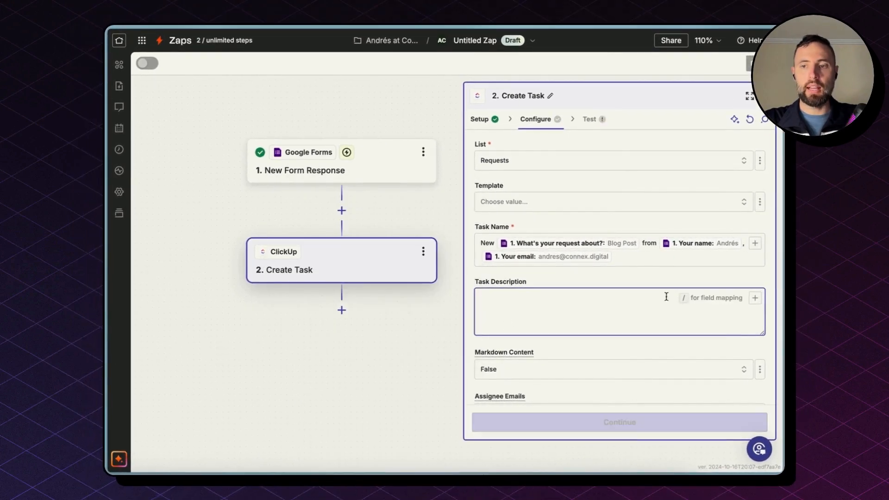
# Step: Fill Task Description with the request-topic answer, '--', then the Describe your idea answer
pyautogui.click(754, 298)
pyautogui.scroll(-2, 356, 376)
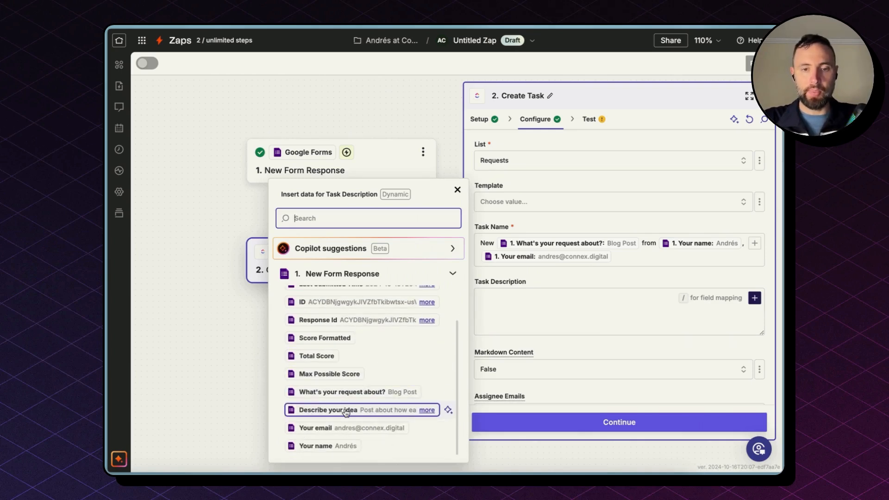
pyautogui.click(348, 411)
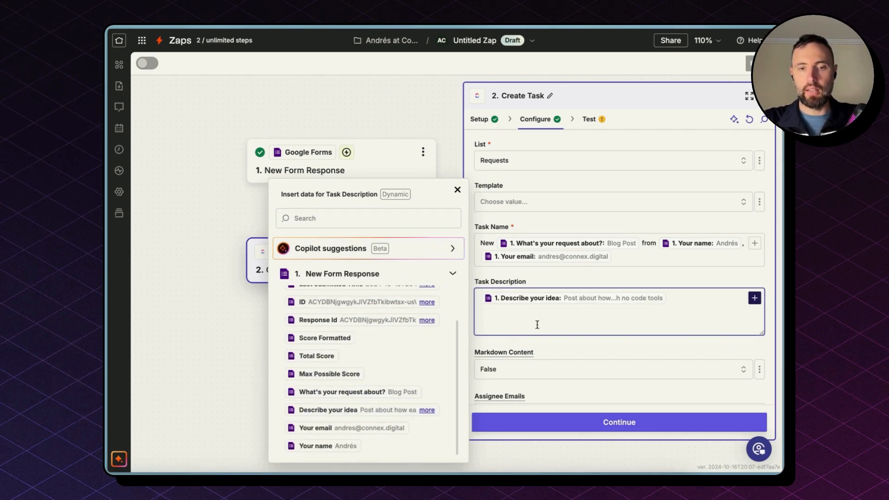
pyautogui.click(354, 398)
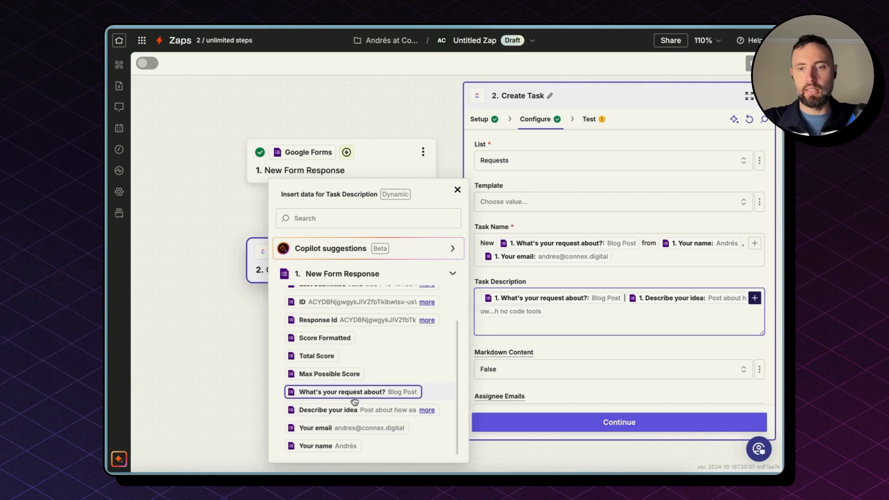
pyautogui.write('--')
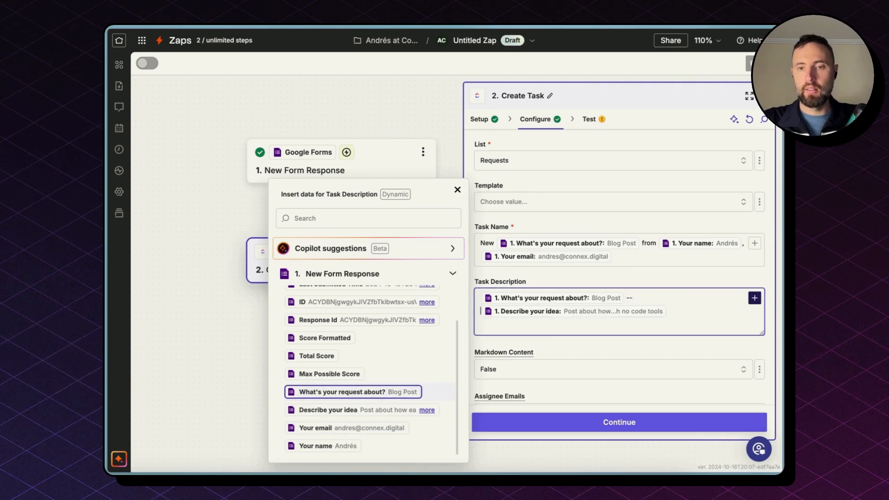
pyautogui.scroll(-6, 536, 341)
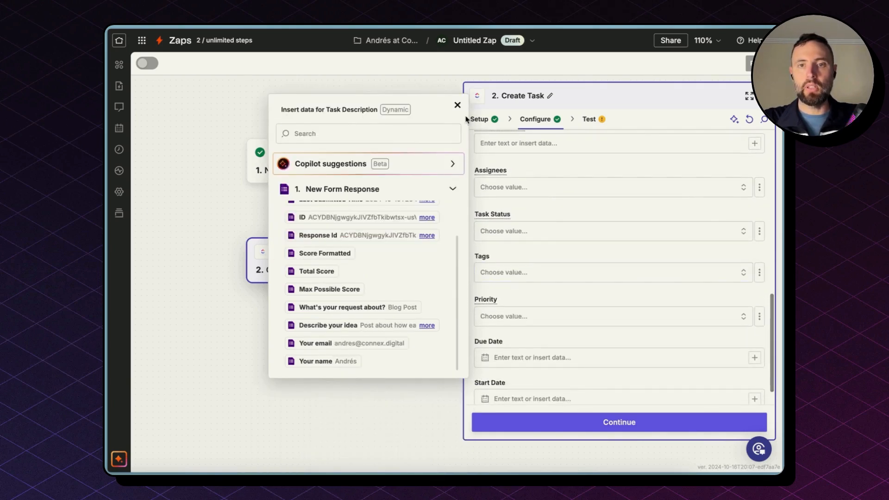
pyautogui.click(458, 106)
# Step: Continue and test the step so it creates a ClickUp task
pyautogui.scroll(2, 540, 258)
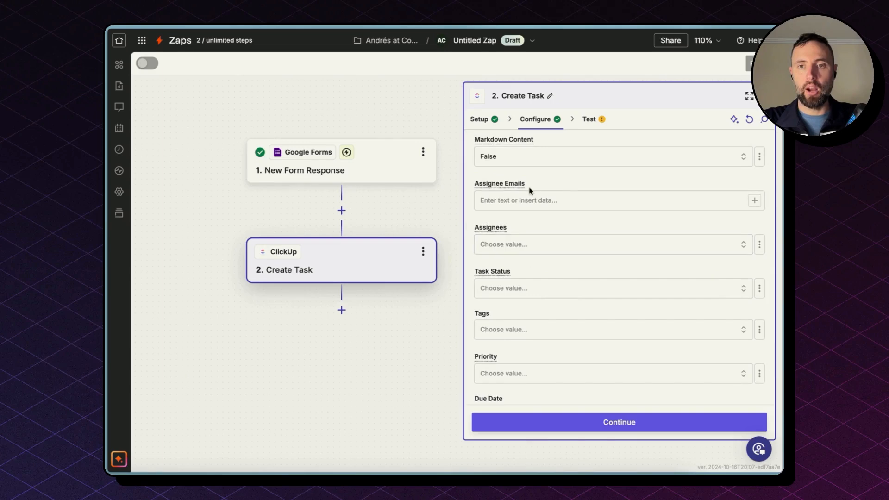
pyautogui.scroll(3, 530, 190)
pyautogui.click(562, 422)
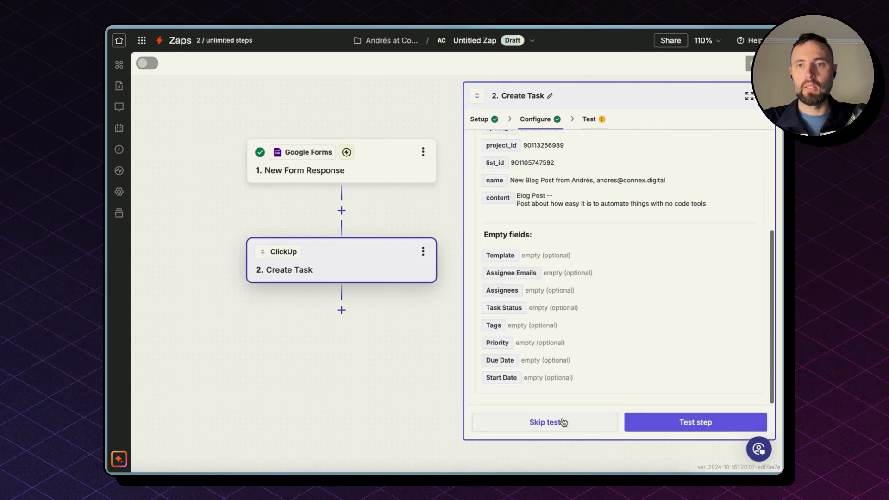
pyautogui.click(660, 419)
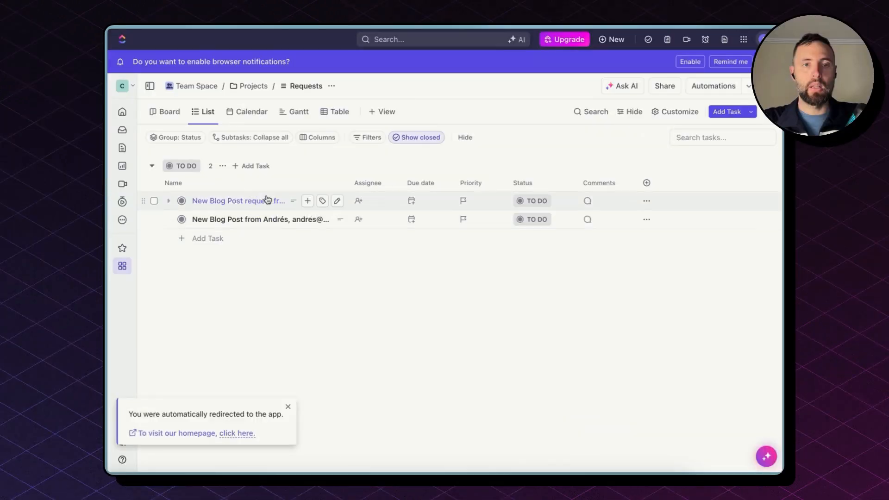
# Step: Open the new test task in ClickUp's Requests list and check its generated title and description
pyautogui.click(267, 220)
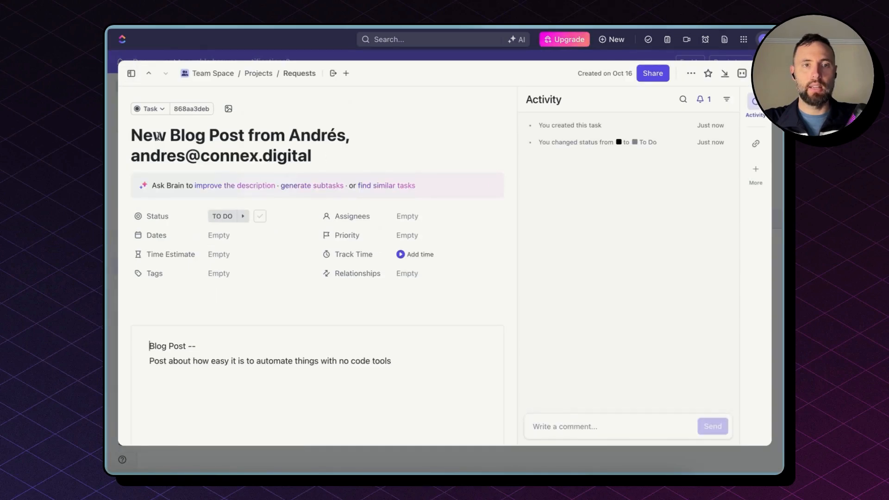
pyautogui.moveTo(132, 135); pyautogui.dragTo(317, 150)
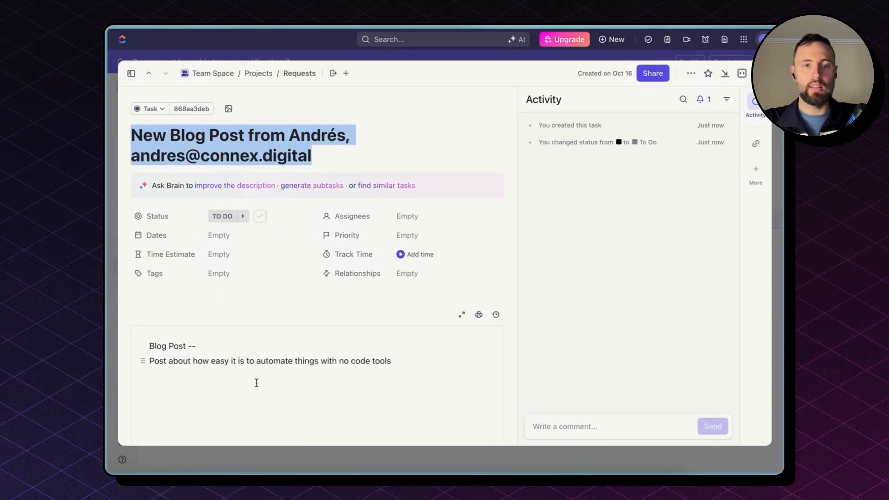
pyautogui.moveTo(254, 373); pyautogui.dragTo(255, 337)
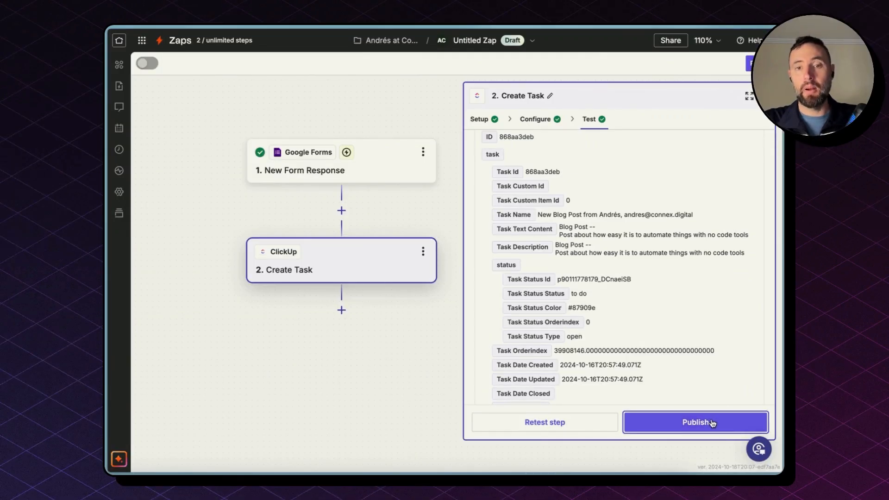
# Step: Publish the Zap, dismiss the 'Zap is on' confirmation, and start renaming 'Untitled Zap'
pyautogui.click(712, 423)
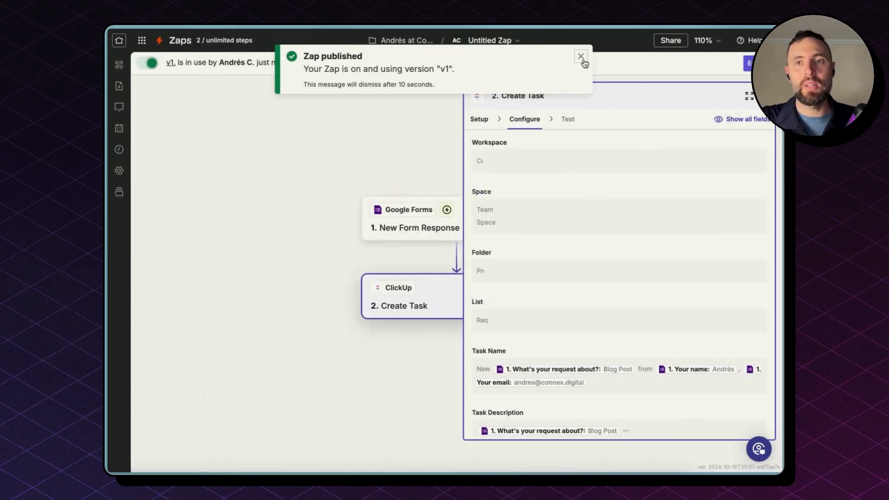
pyautogui.click(581, 56)
pyautogui.click(491, 41)
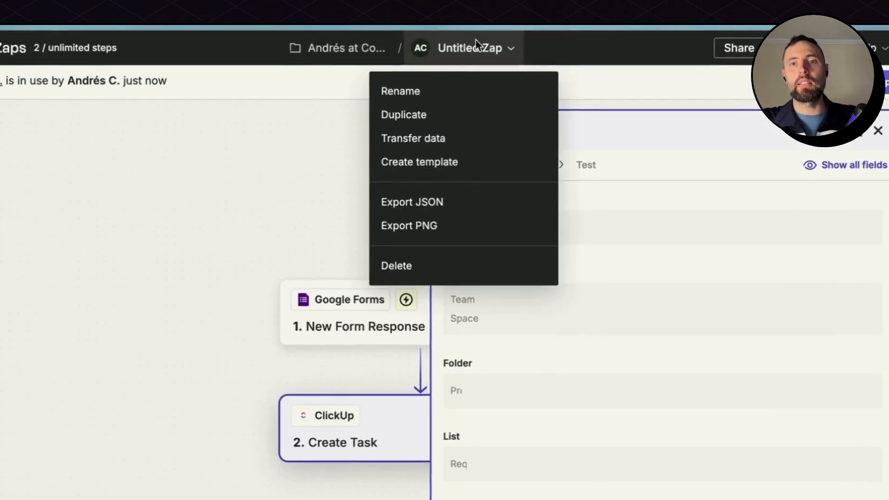
pyautogui.click(440, 69)
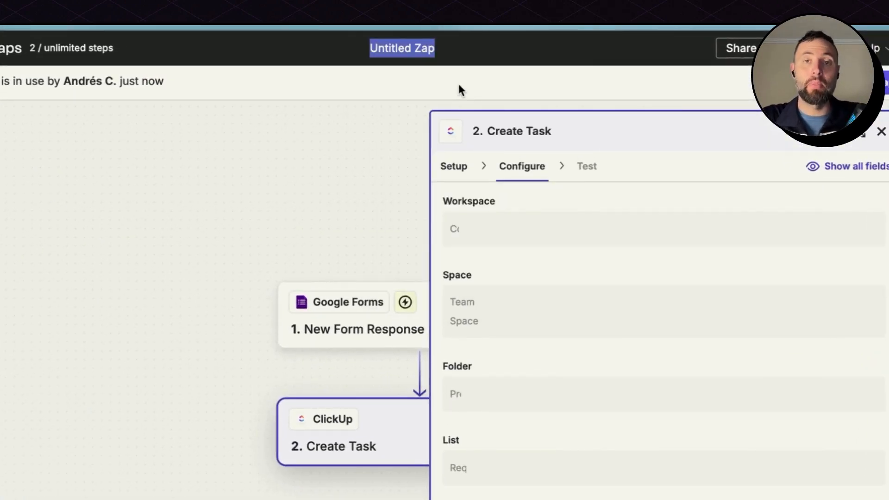